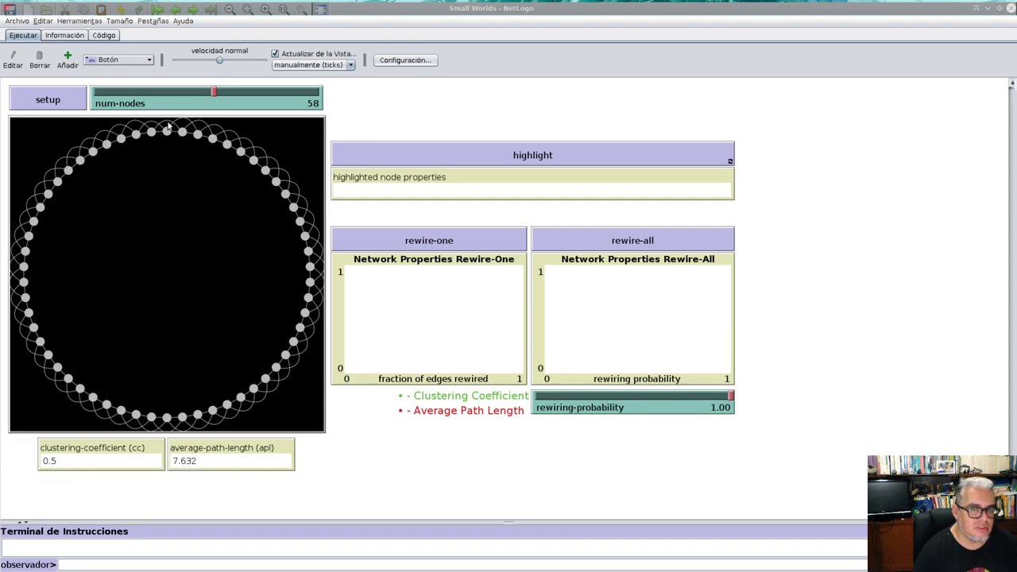
Step: Build the ring network with 86 nodes and rewire its edges one at a time, repeating about ten times or more
left_click_drag(213, 91, 284, 92)
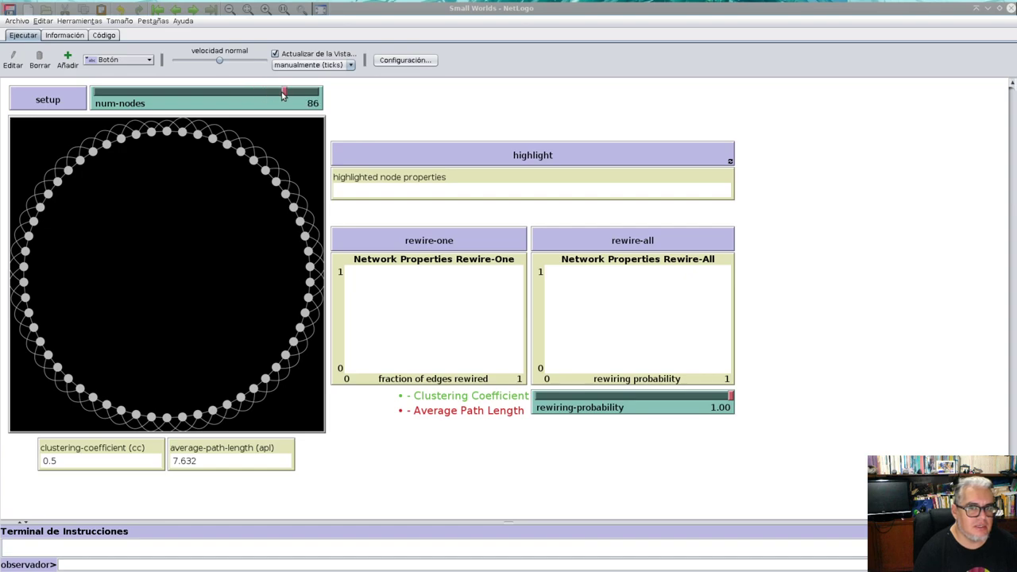
left_click(66, 98)
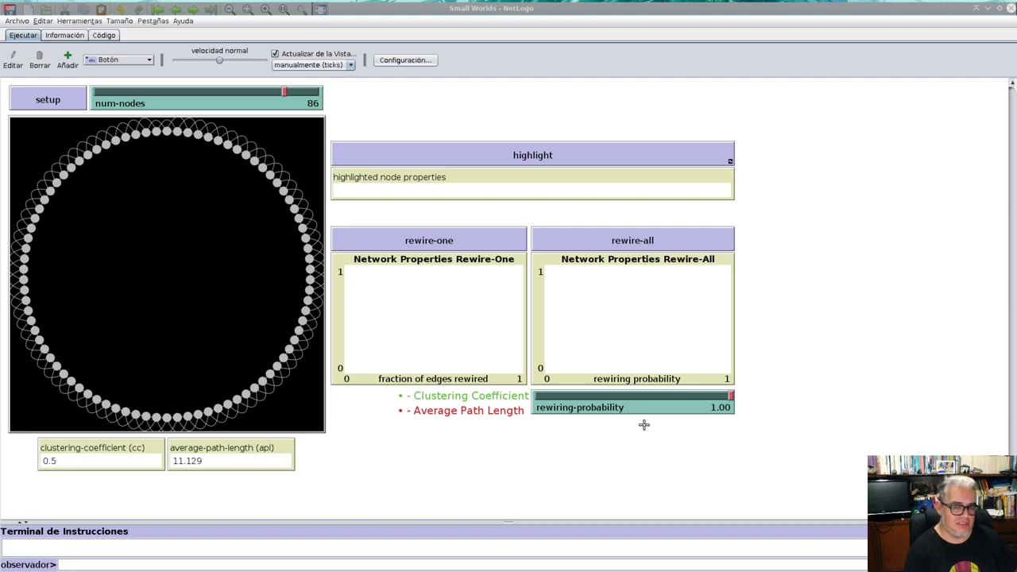
left_click(468, 241)
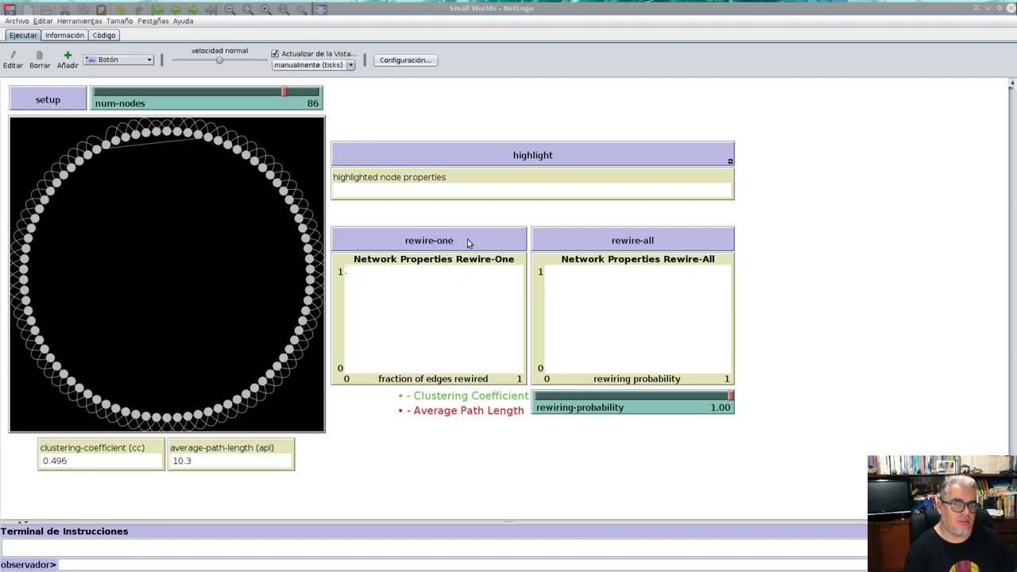
left_click(468, 241)
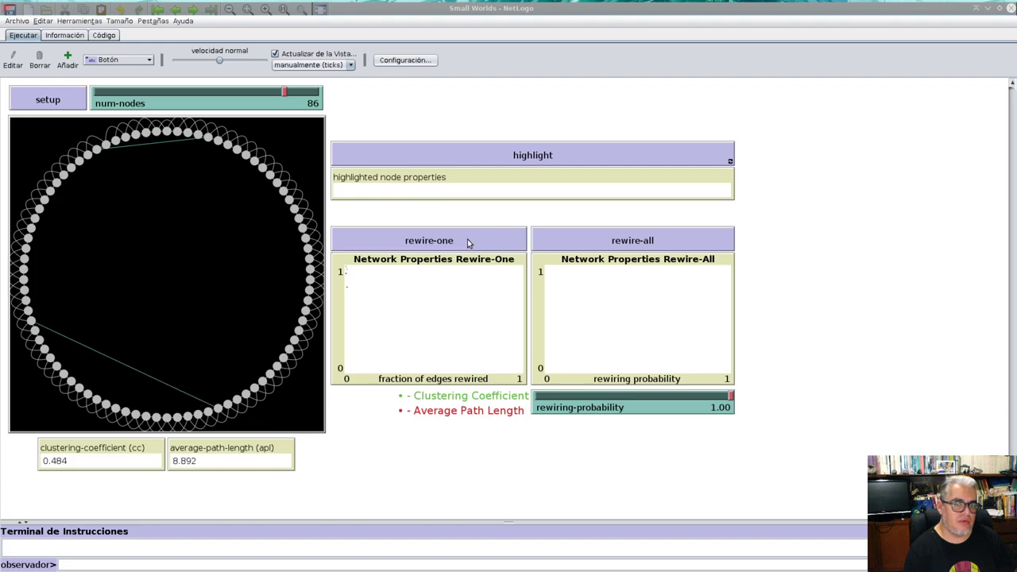
left_click(467, 241)
left_click(468, 240)
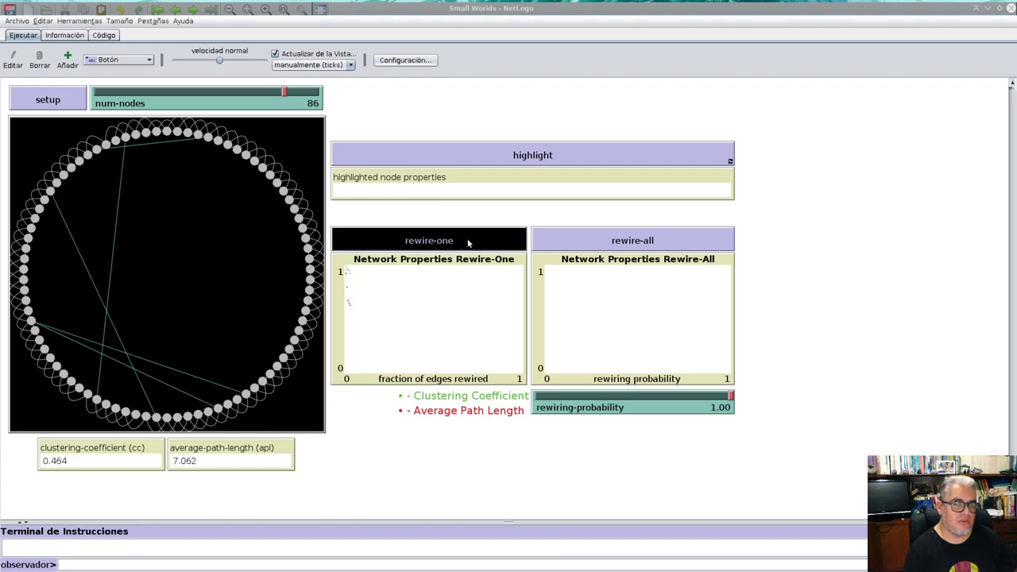
left_click(468, 241)
left_click(467, 241)
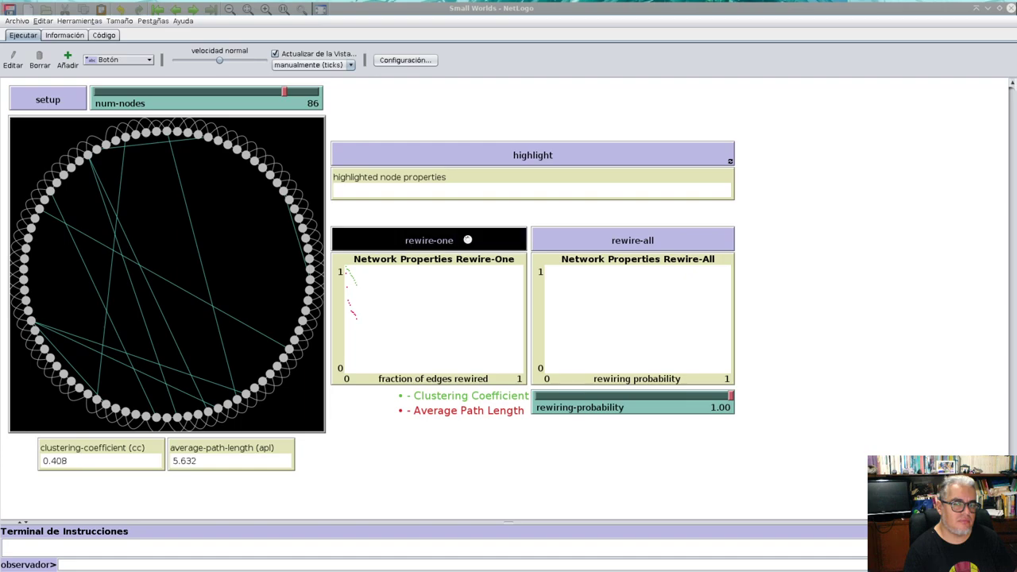
left_click(468, 241)
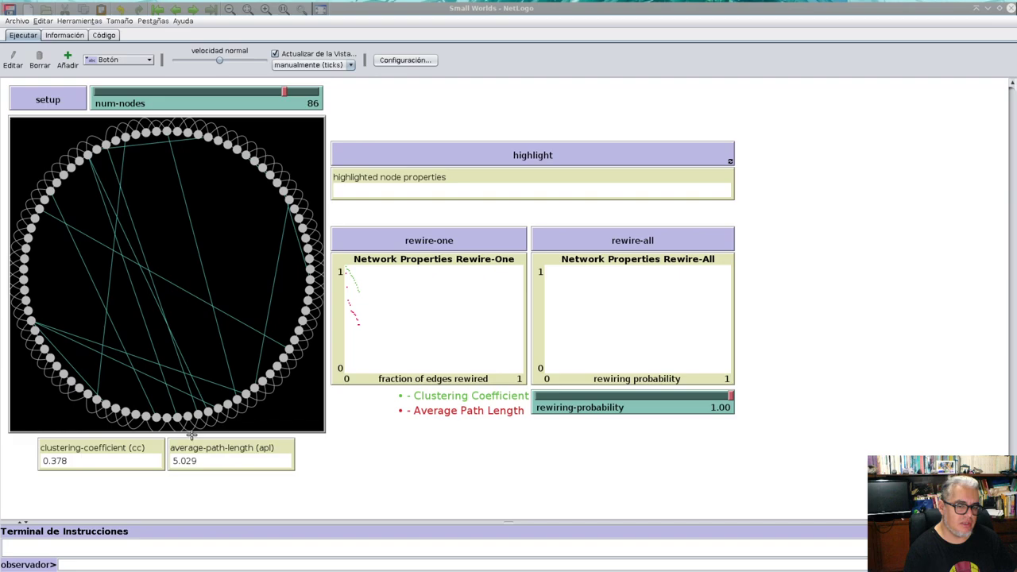
left_click(443, 240)
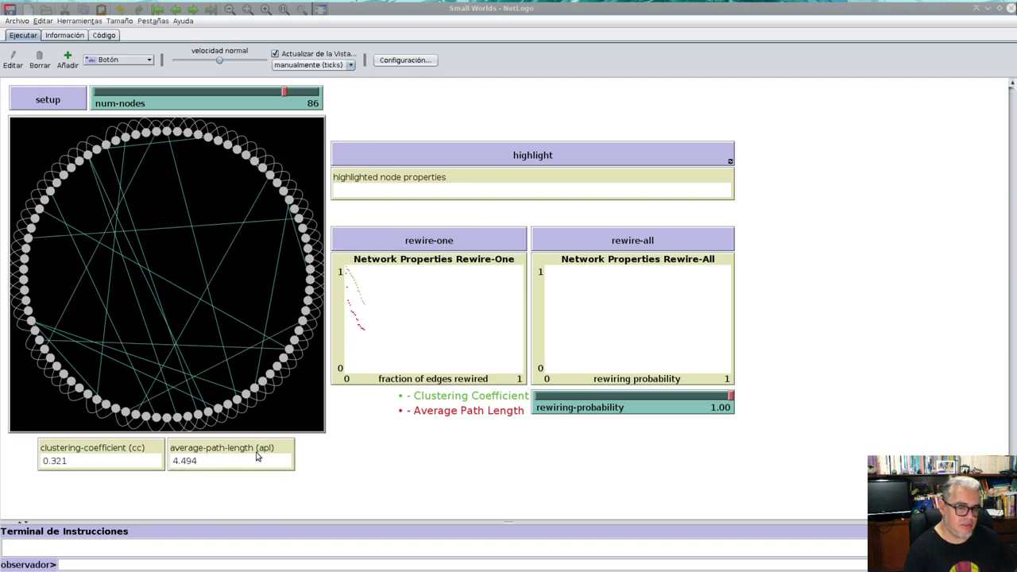
left_click(420, 248)
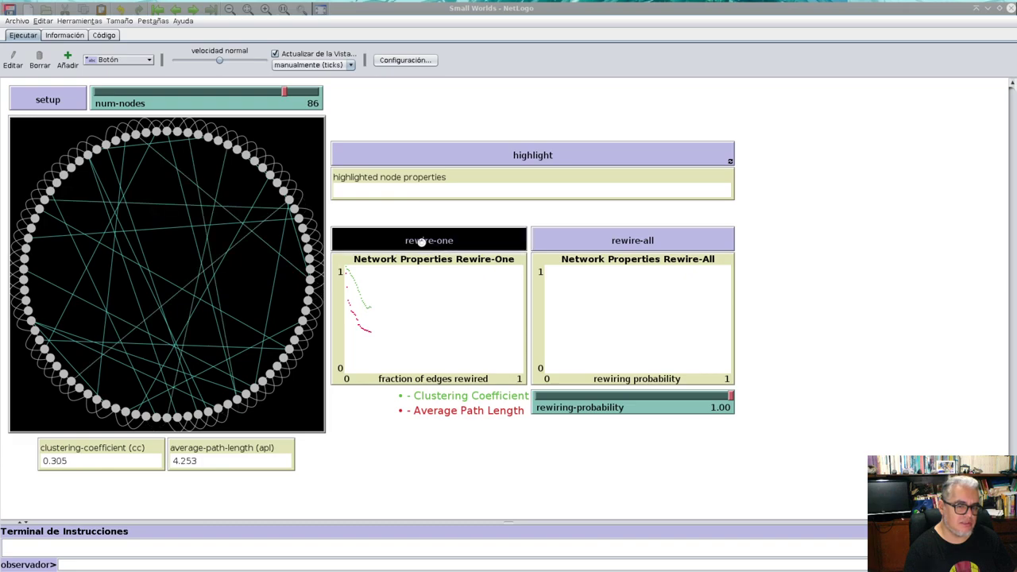
left_click(422, 248)
left_click(422, 247)
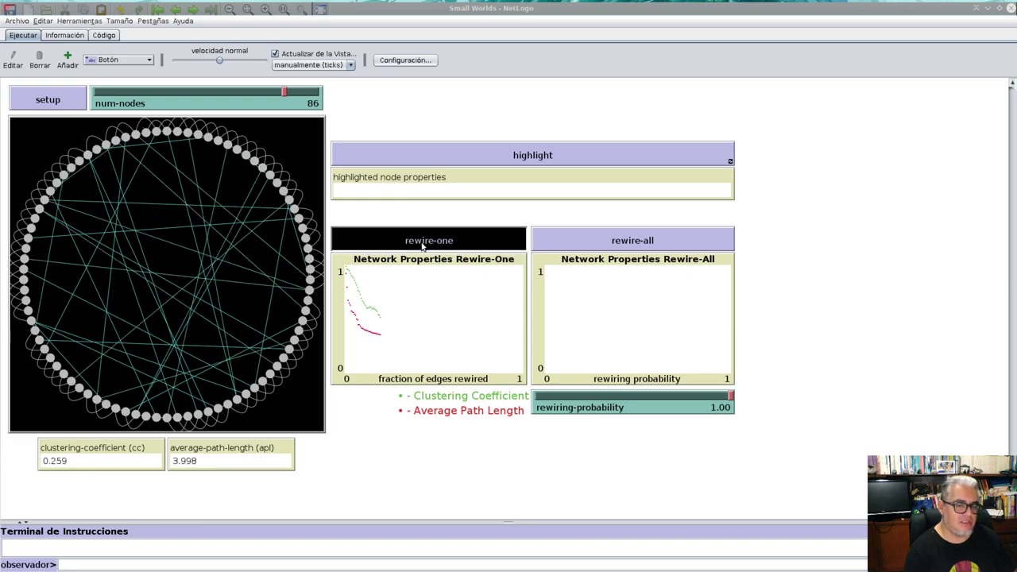
Step: Rewire all edges with a probability of 1.00 and activate node highlighting to examine individual node properties
left_click(636, 241)
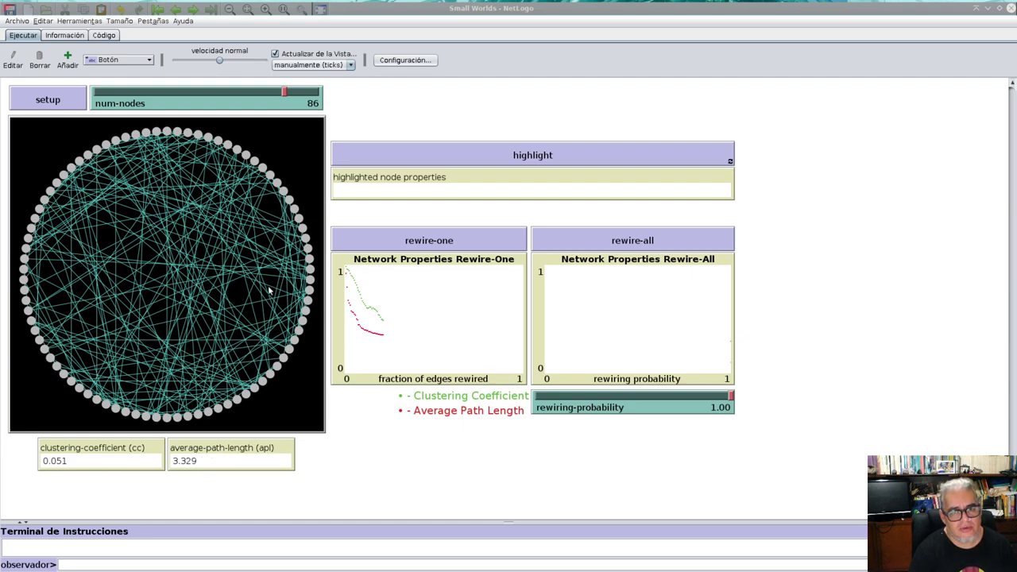
left_click(501, 145)
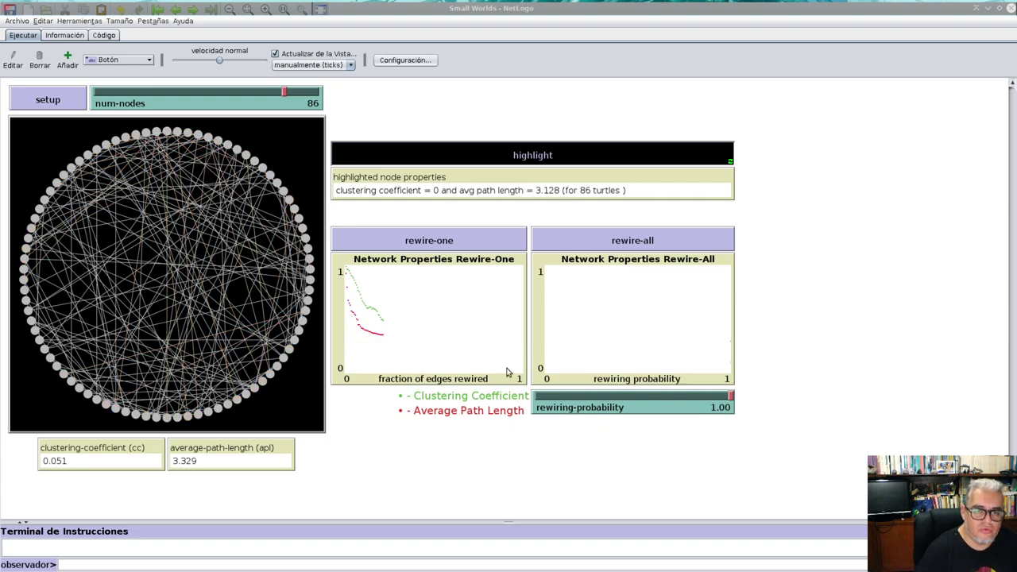
Step: Reset the 86-node ring with highlighting off and rewire all edges at a rewiring probability of 0.00
left_click(47, 101)
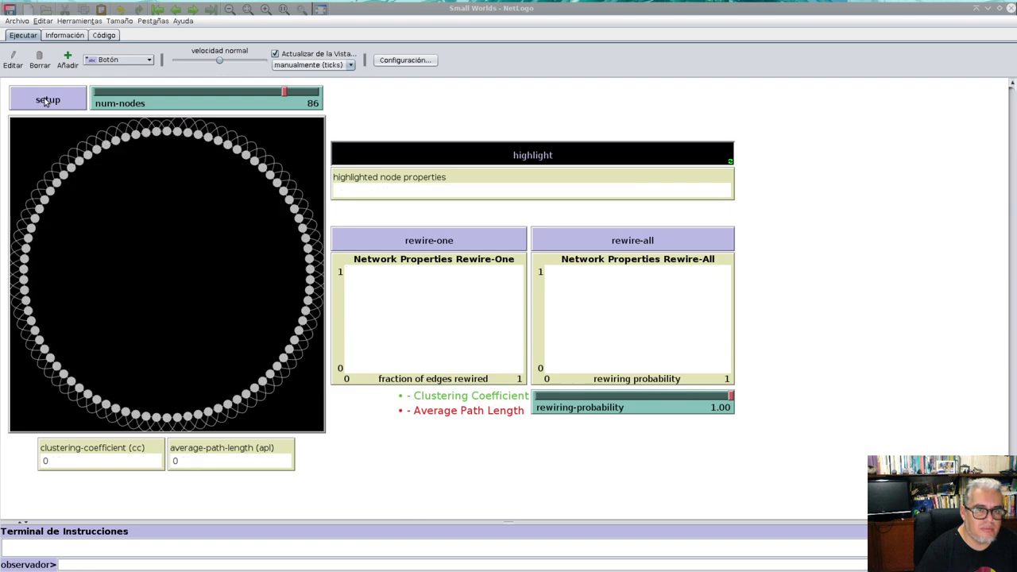
left_click(644, 154)
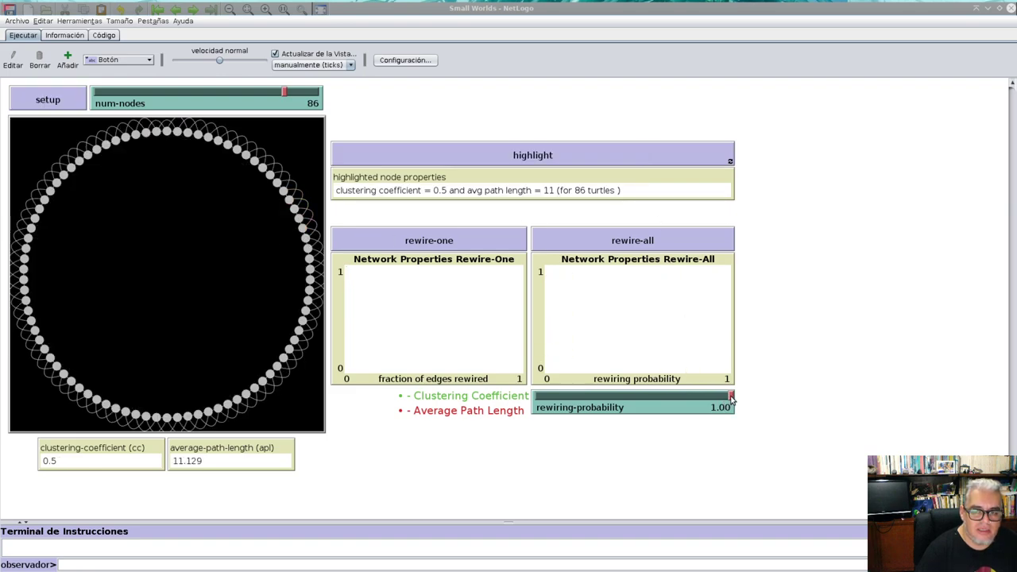
left_click_drag(732, 400, 526, 408)
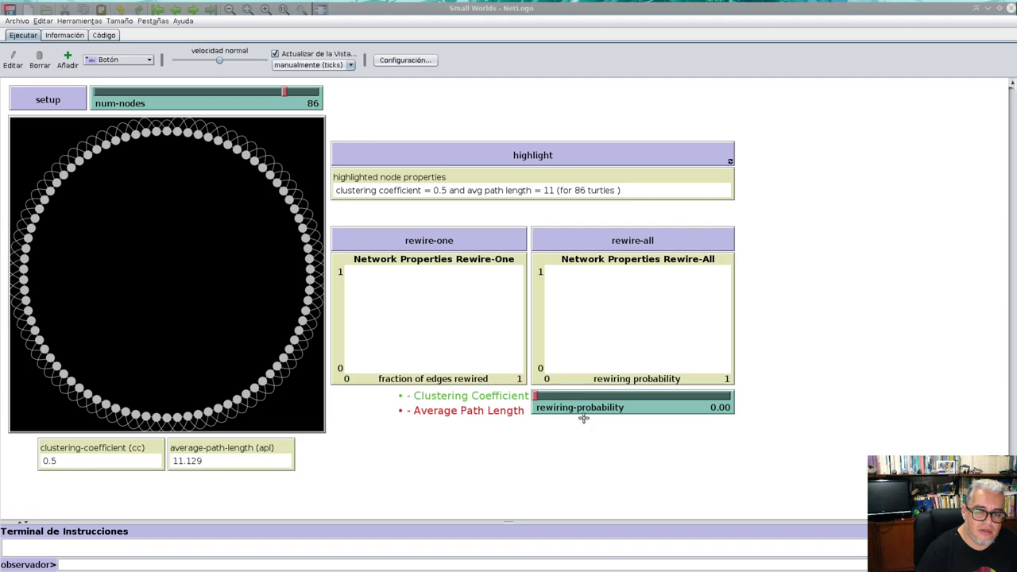
left_click(628, 238)
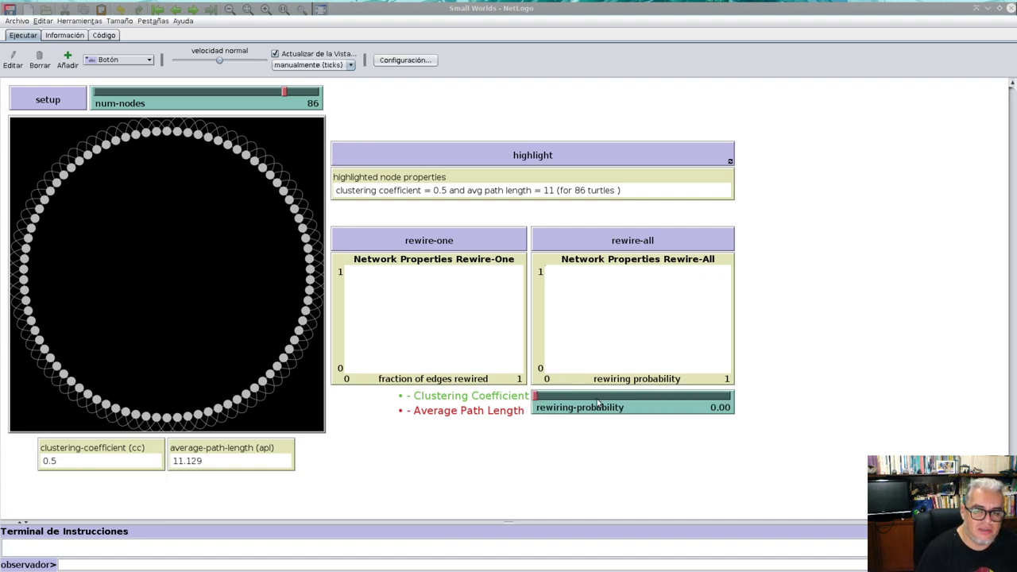
Step: Reset the 86-node ring, raise the rewiring probability to 1.00 and rewire all edges
left_click(710, 399)
left_click(541, 399)
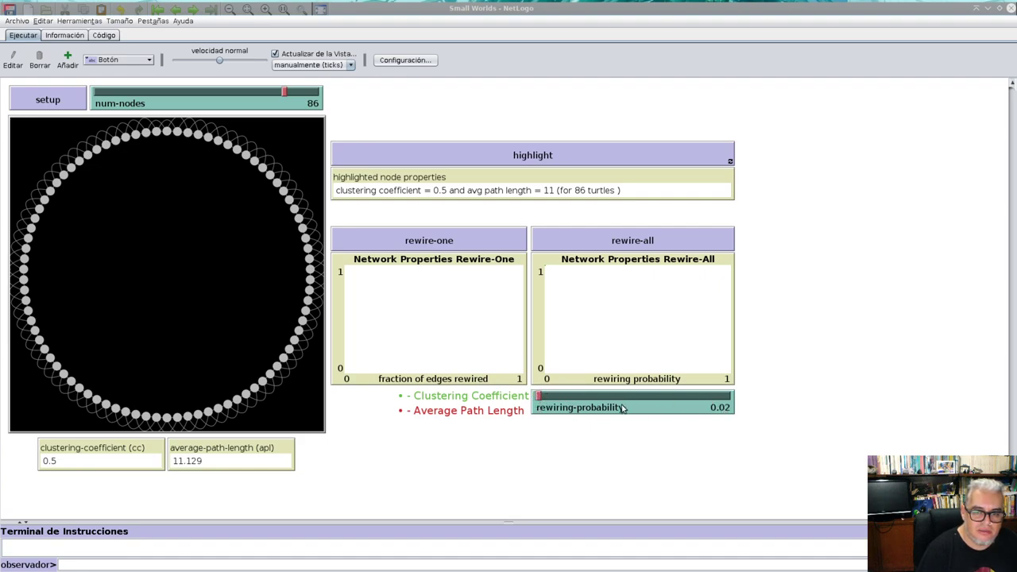
left_click_drag(716, 398, 716, 397)
left_click(58, 109)
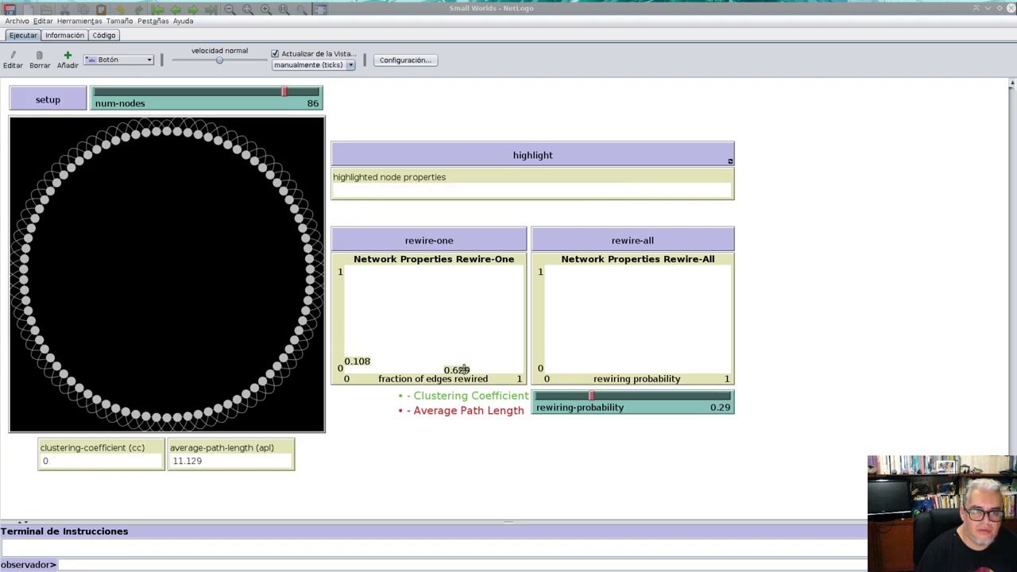
left_click_drag(590, 396, 675, 396)
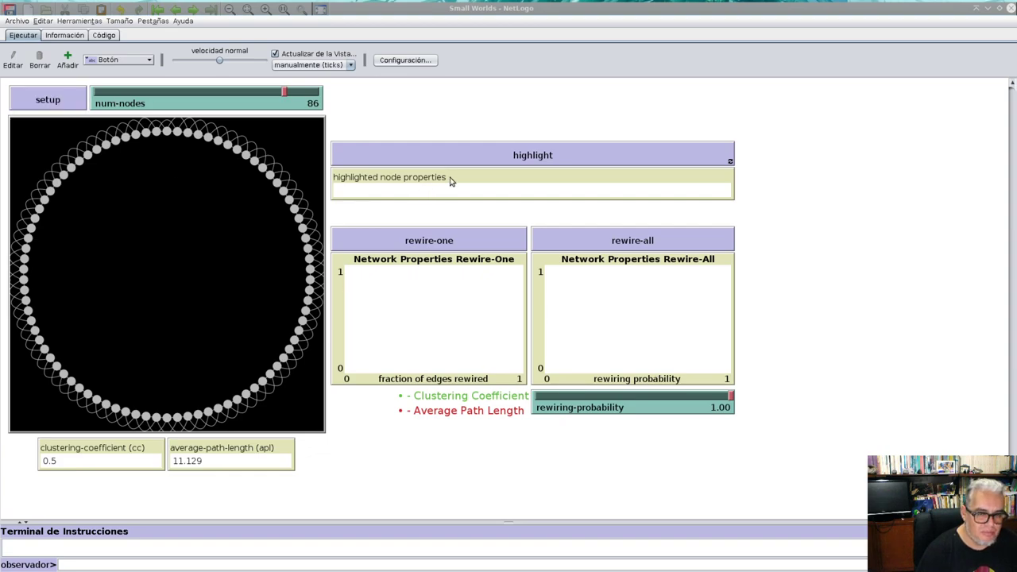
left_click(672, 240)
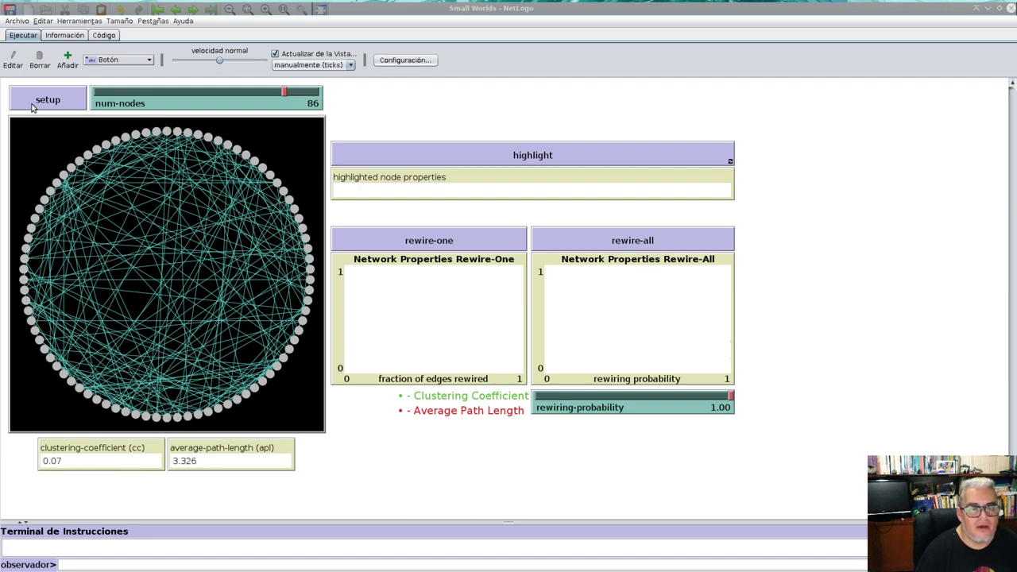
Step: Reset the ring and rewire a couple of single edges, followed by all edges at a rewiring probability of 0.50
left_click(69, 101)
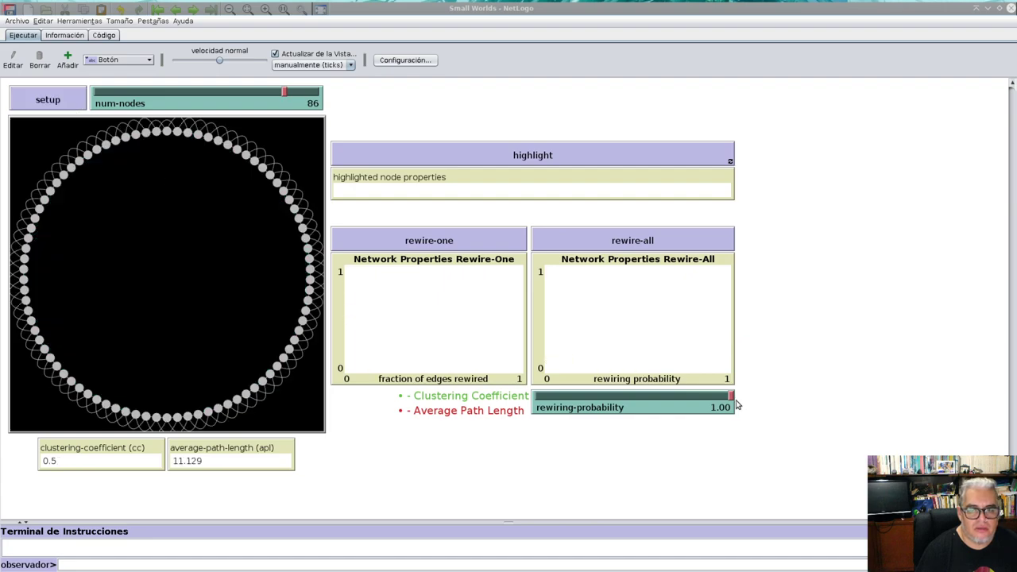
left_click_drag(733, 399, 631, 395)
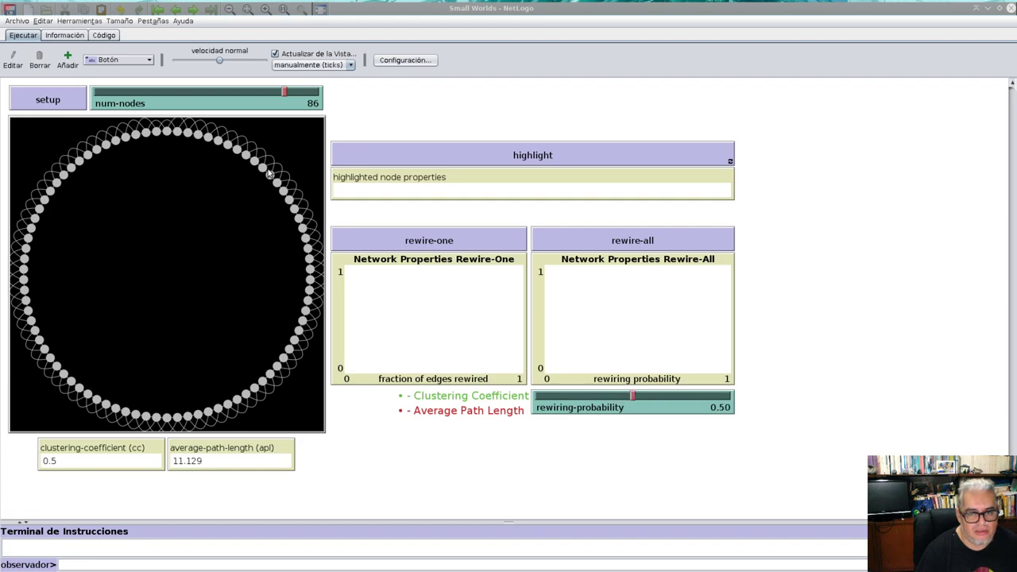
left_click(66, 102)
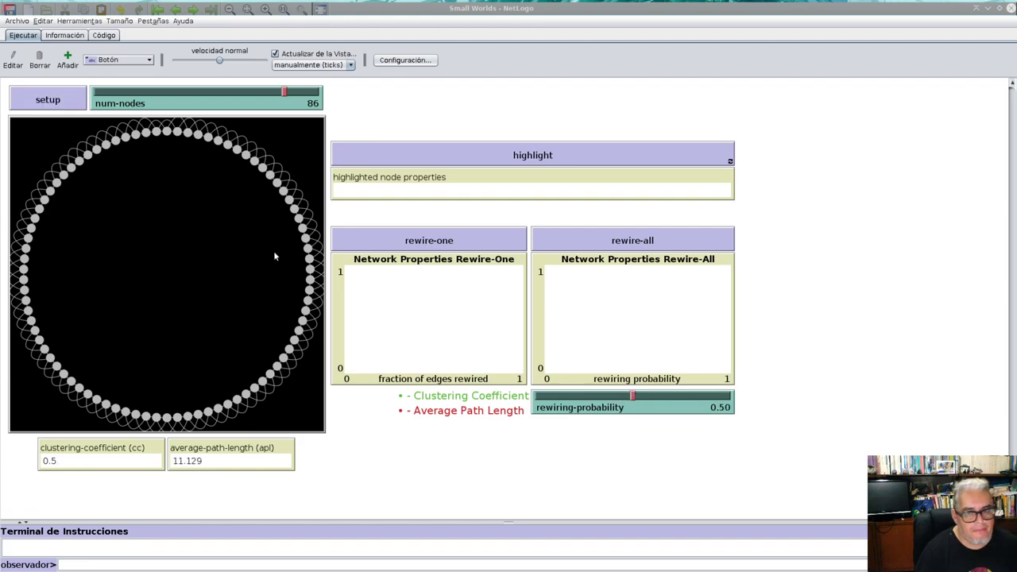
left_click(477, 243)
left_click(477, 243)
left_click(615, 244)
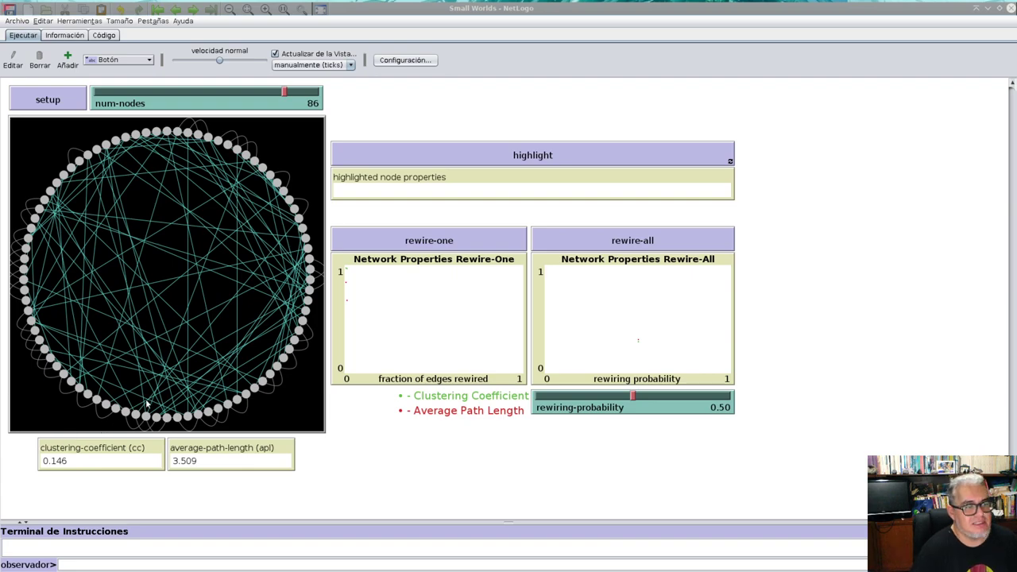
Step: Rewire all edges again at probability 0.50, and once each at probabilities 0.66 and 0.22
left_click(600, 244)
left_click(599, 240)
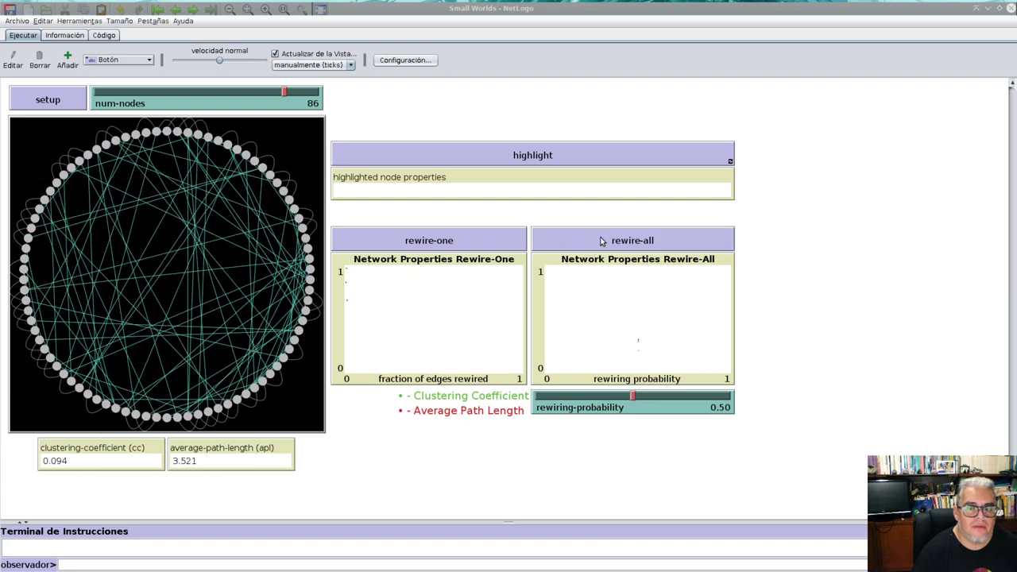
left_click_drag(634, 397, 665, 396)
left_click(632, 240)
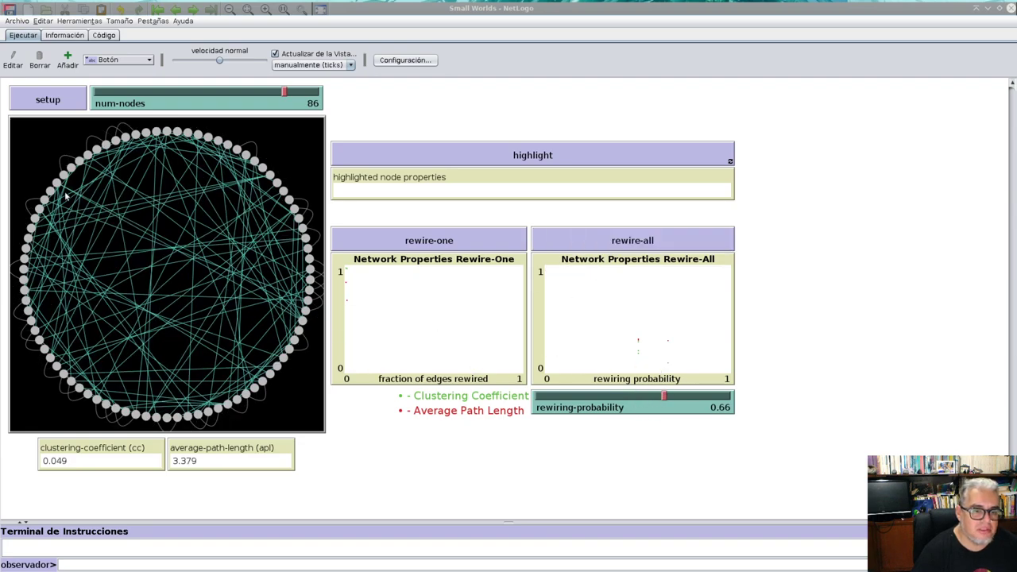
left_click_drag(665, 396, 568, 398)
left_click(647, 248)
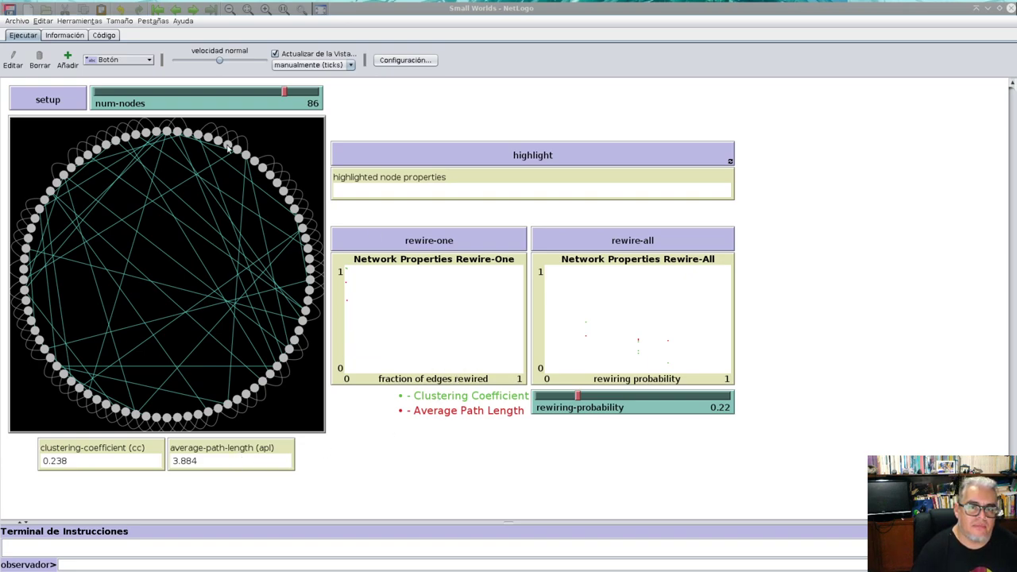
Step: Rebuild the ring with 77 nodes and examine highlighted node properties before and after rewiring all edges at probability 0.22
left_click_drag(284, 92, 262, 94)
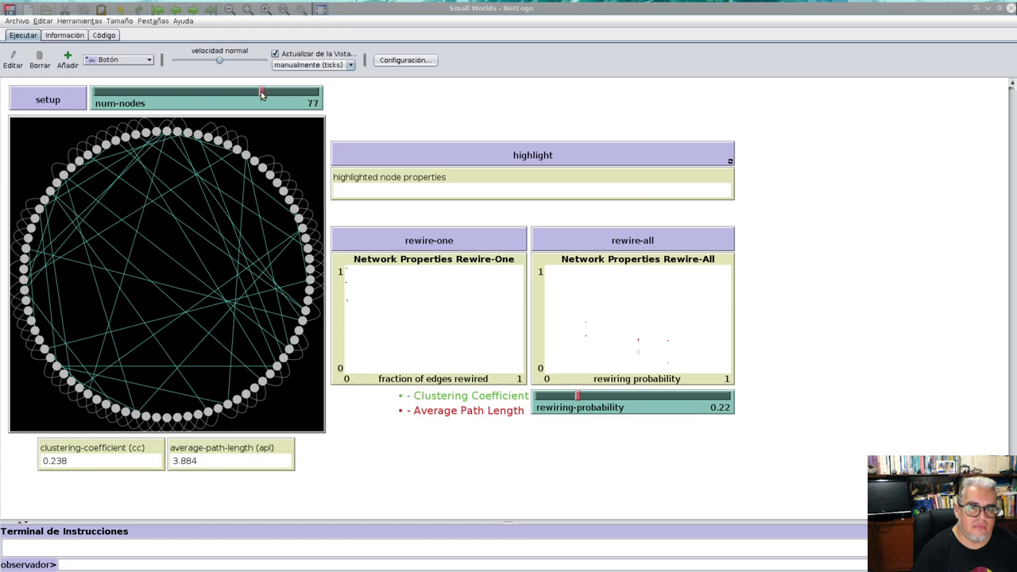
left_click(60, 97)
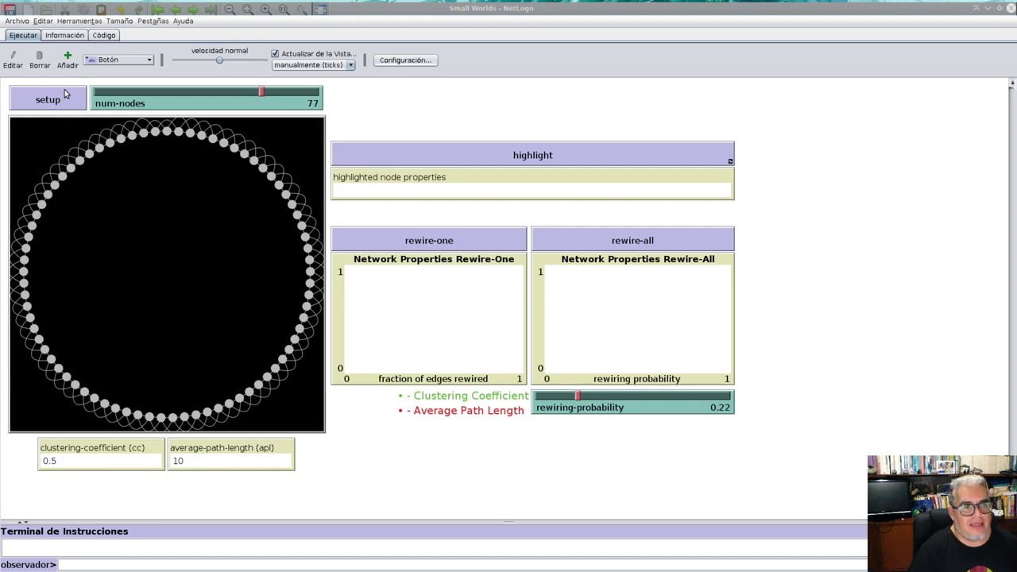
left_click(593, 155)
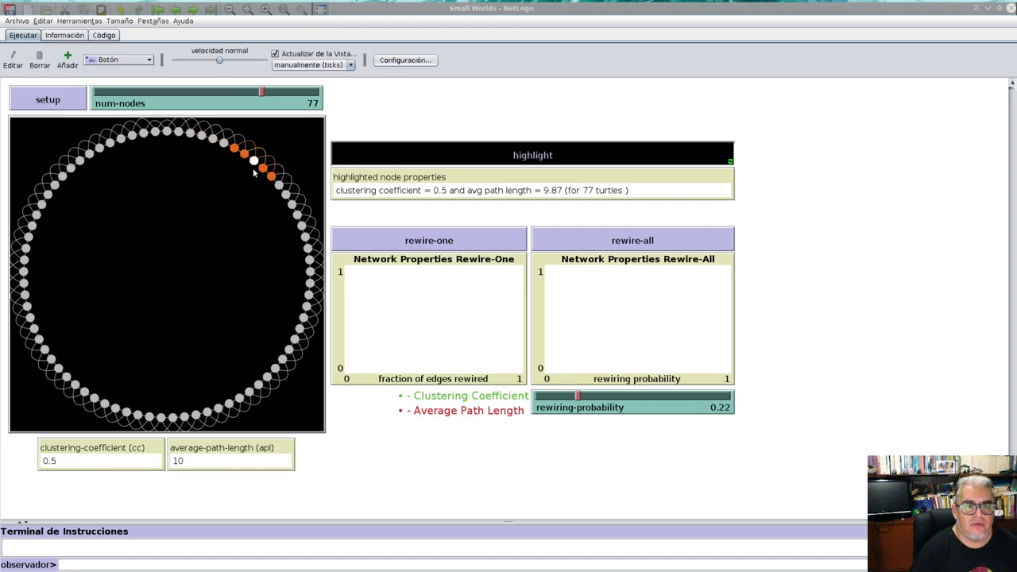
left_click(614, 239)
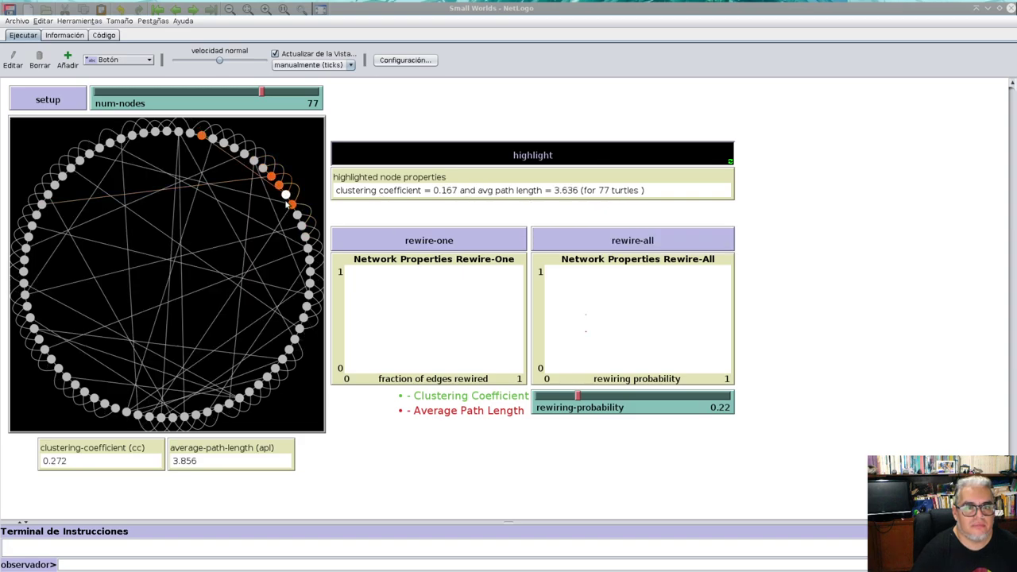
left_click(471, 162)
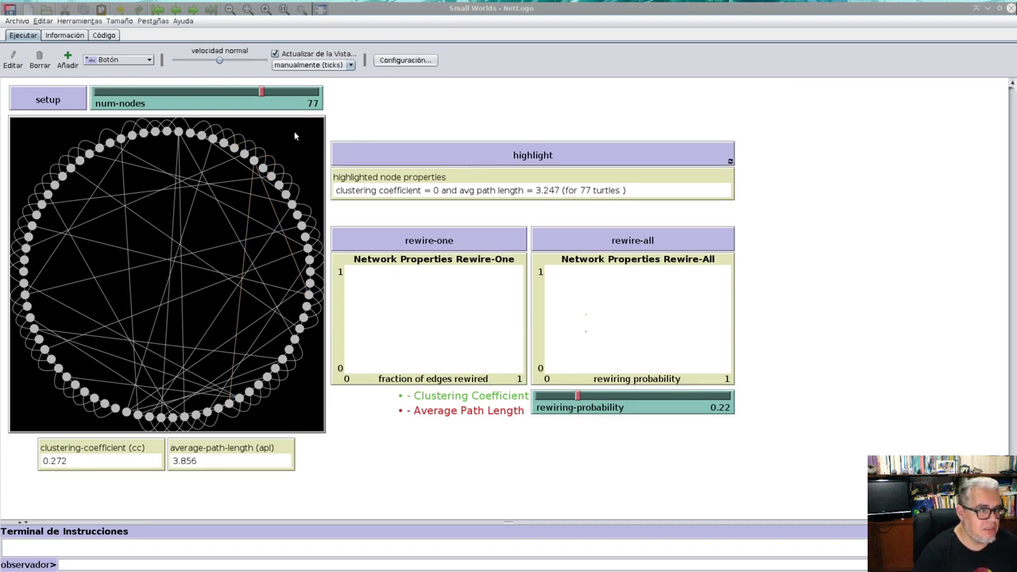
Step: Reset the 77-node ring and rewire all its edges once more at probability 0.22, without node highlighting
left_click(53, 105)
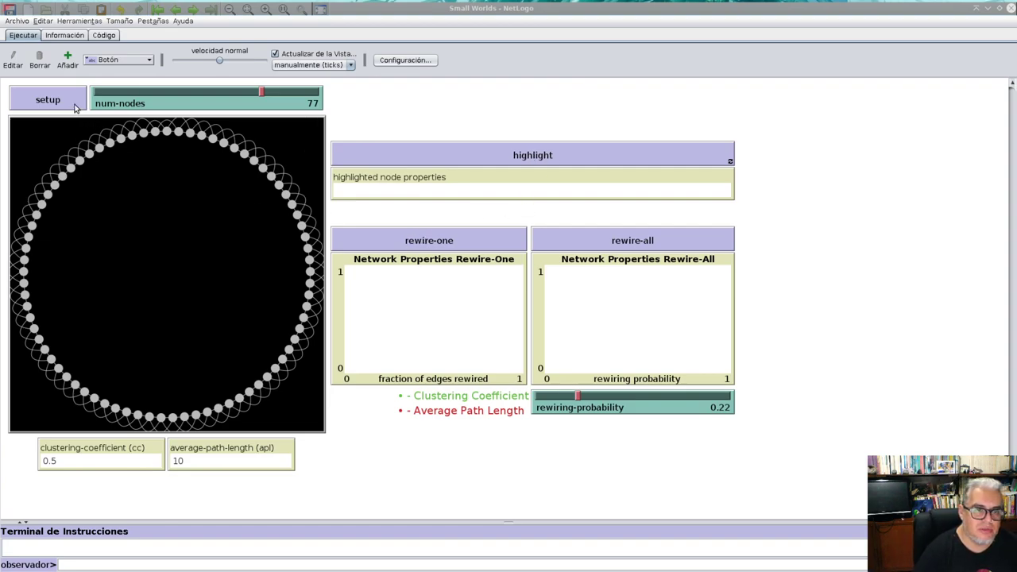
left_click(648, 244)
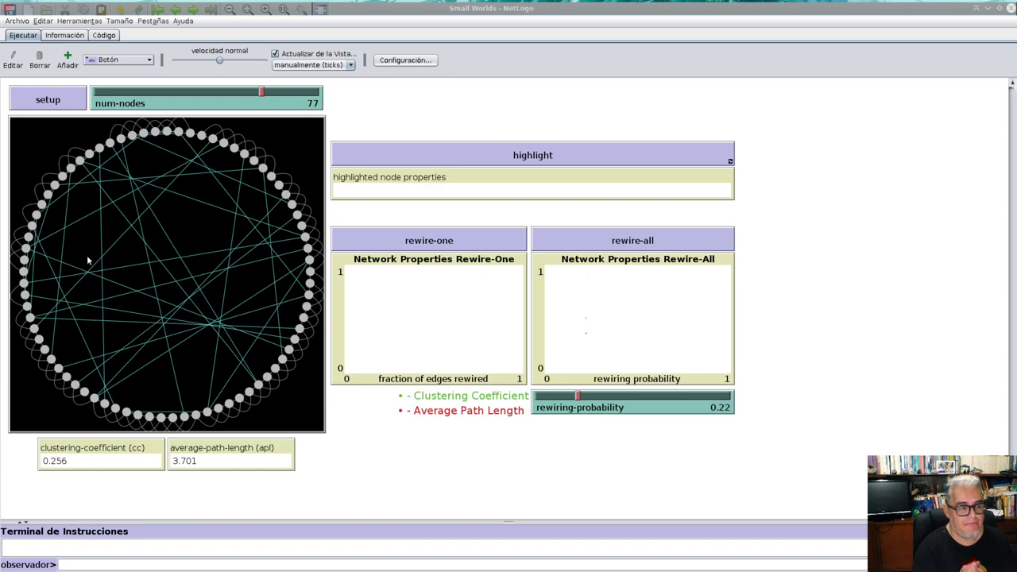
Step: Open the Preferential Attachment model from the Networks group of the model library
left_click(27, 22)
mouse_move(35, 68)
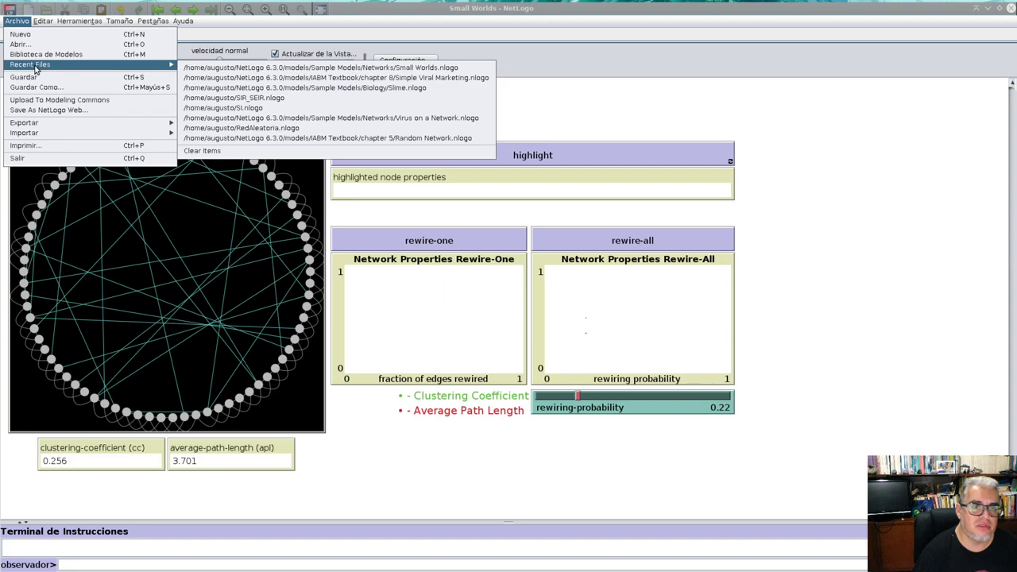
left_click(43, 54)
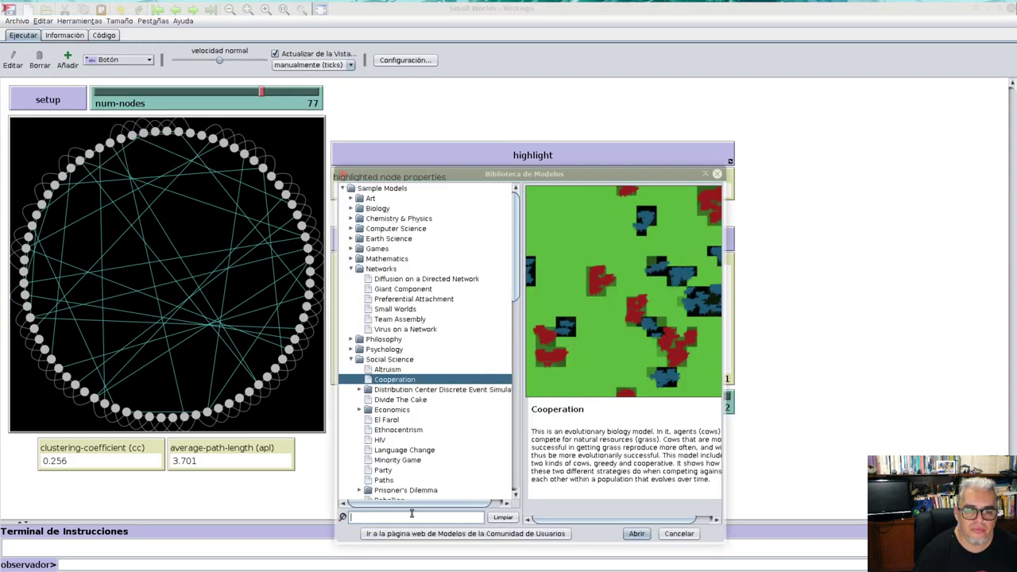
left_click(423, 518)
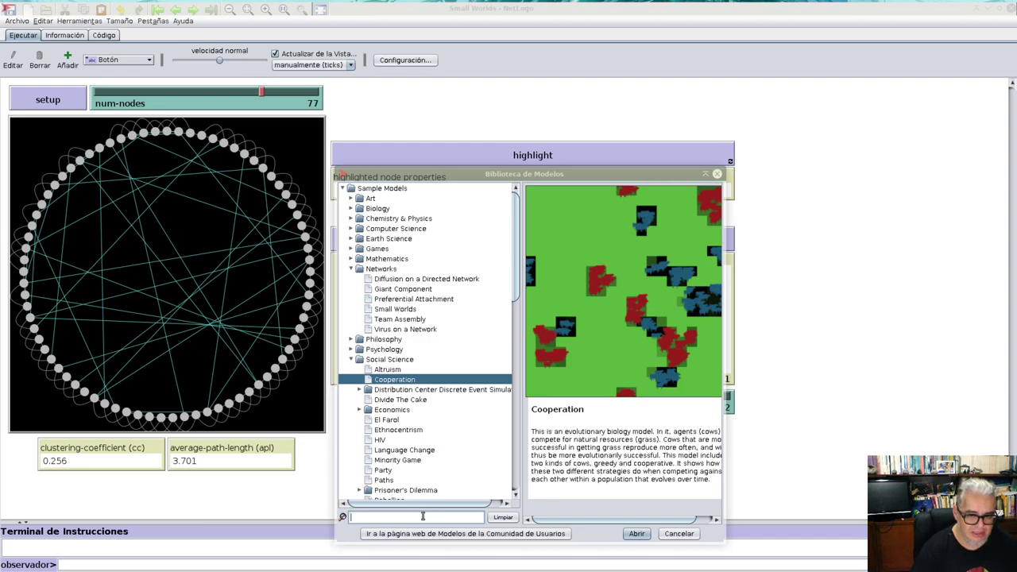
left_click_drag(518, 267, 518, 282)
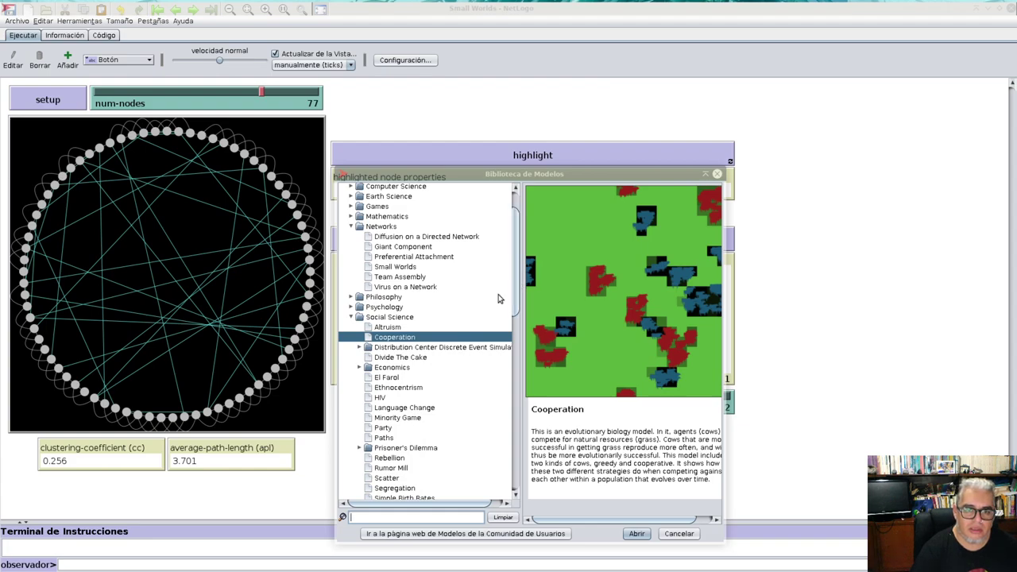
left_click(440, 256)
left_click(632, 535)
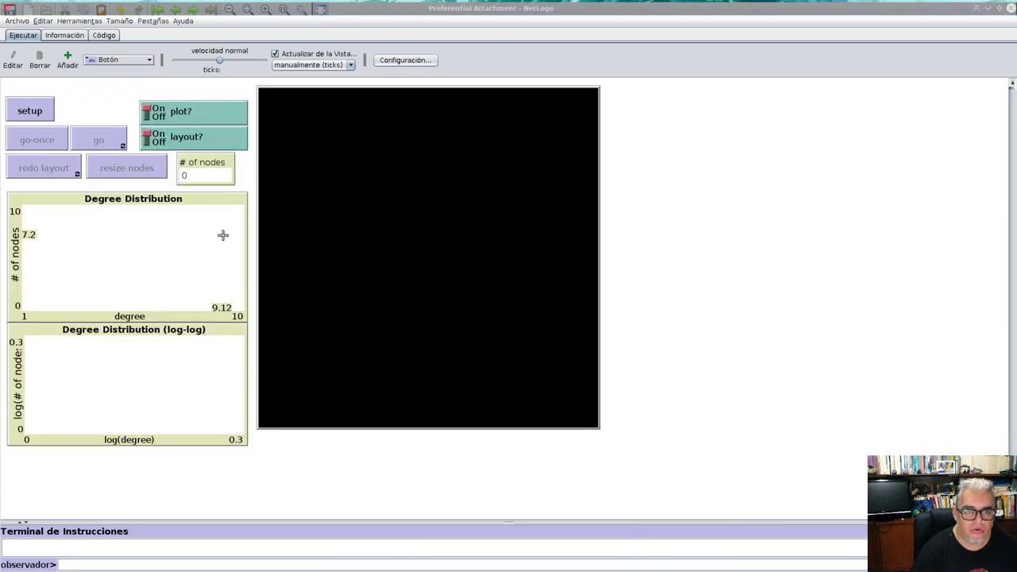
Step: Set up and run the preferential attachment network with plotting and layout on, restart its growth once, and stop and reset it
left_click(38, 111)
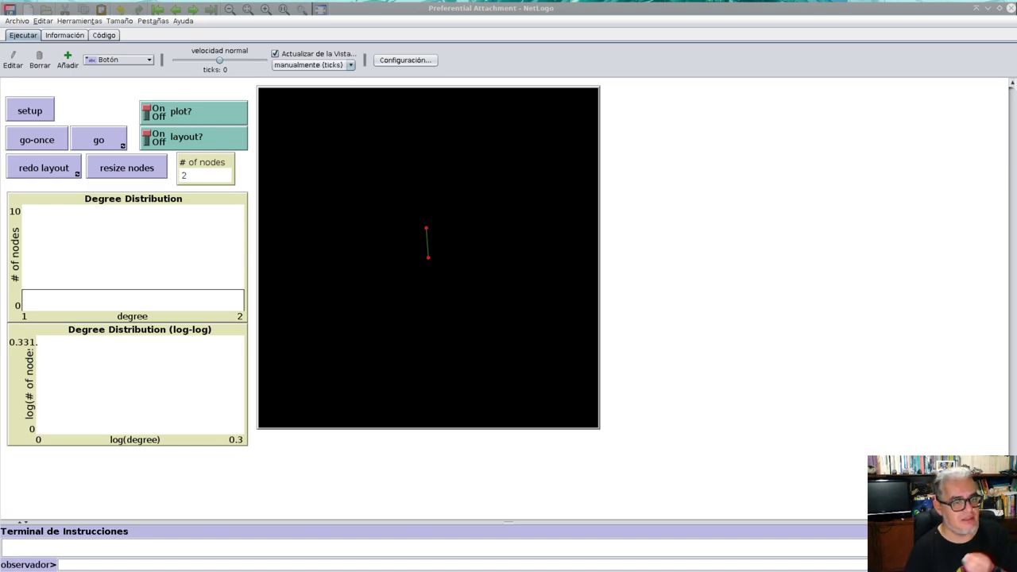
left_click(43, 109)
left_click(101, 146)
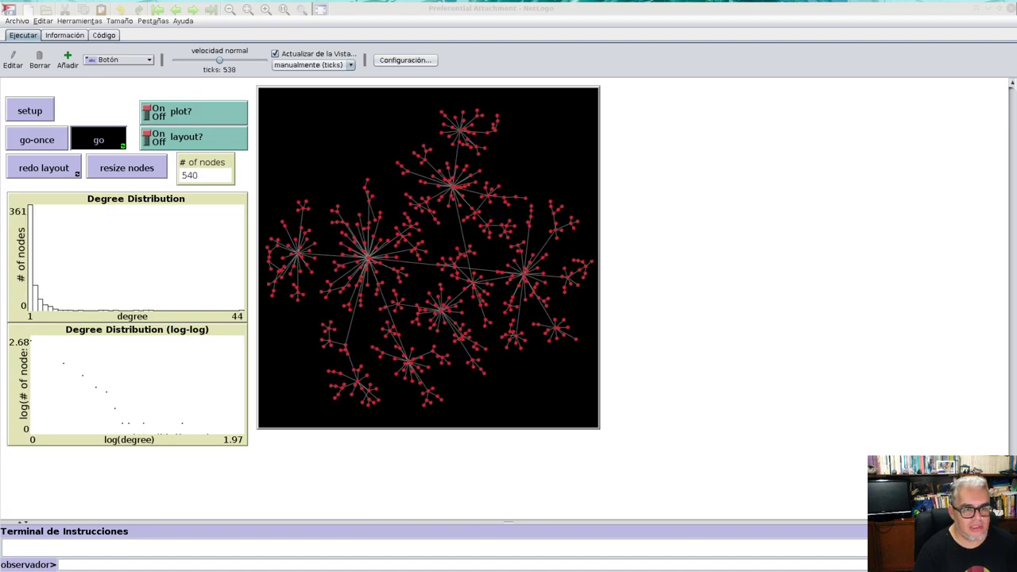
left_click(29, 110)
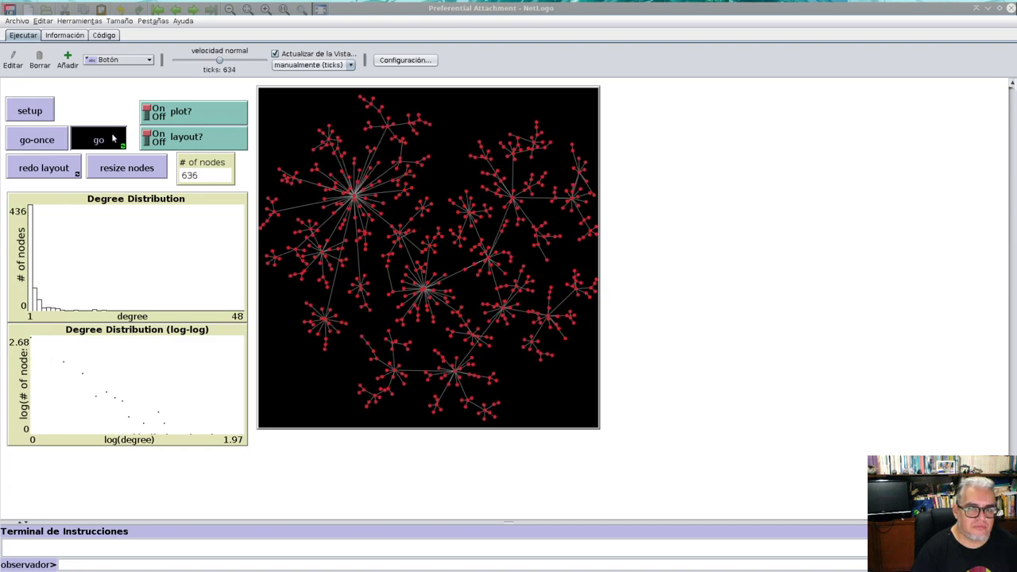
left_click(111, 133)
left_click(34, 113)
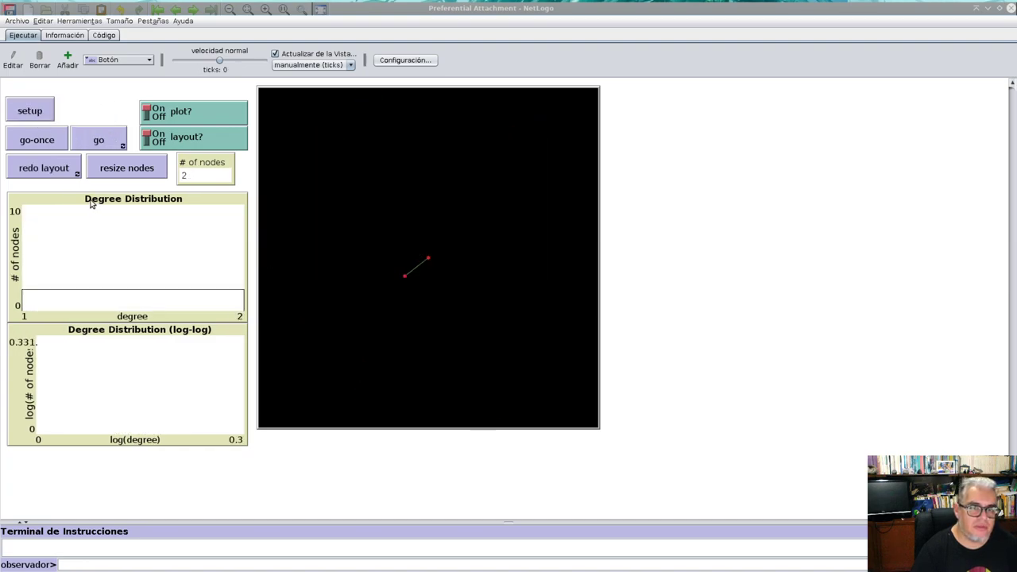
Step: Open the Team Assembly model from the Networks group of the model library
left_click(26, 23)
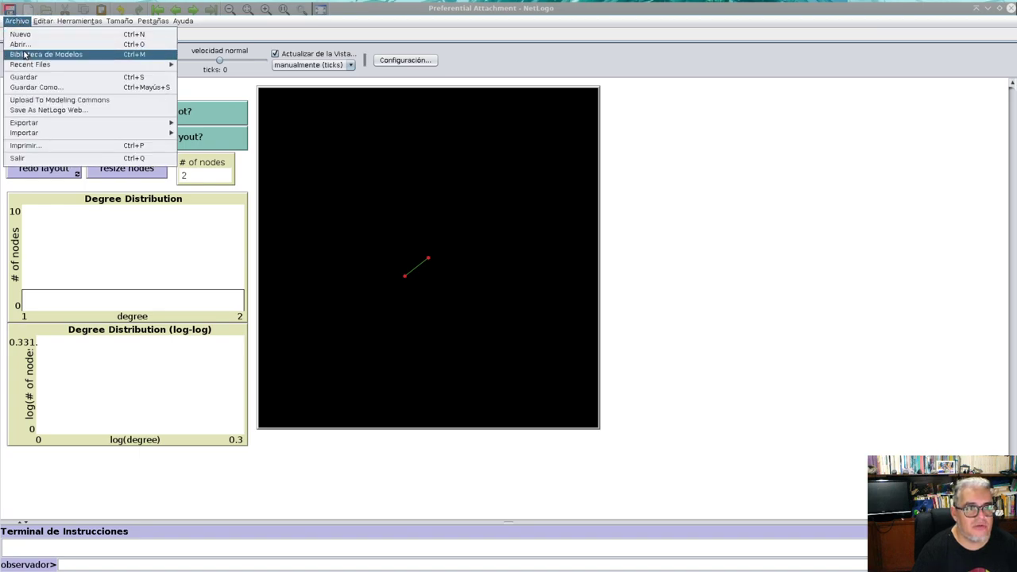
left_click(26, 54)
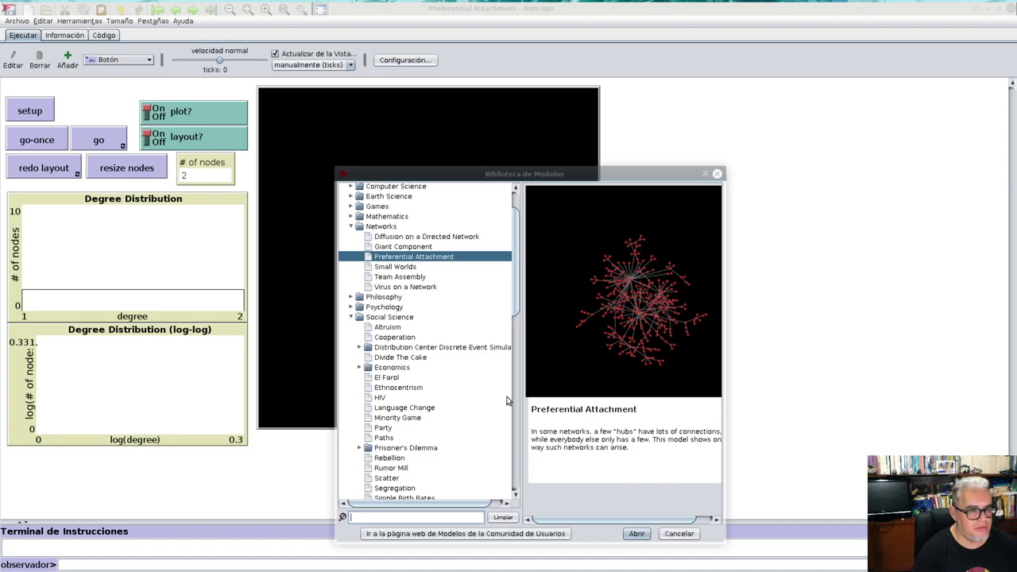
left_click(425, 282)
left_click(637, 533)
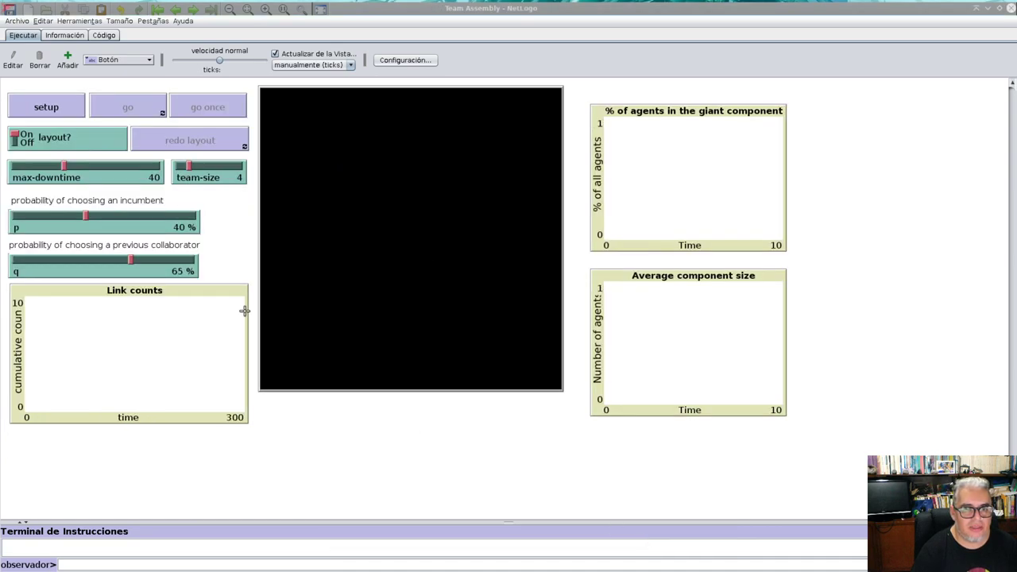
Step: Set up and run the team simulation with max-downtime 40, team-size 4, p 40 % and q 65 %, then reset and stop it
left_click(45, 116)
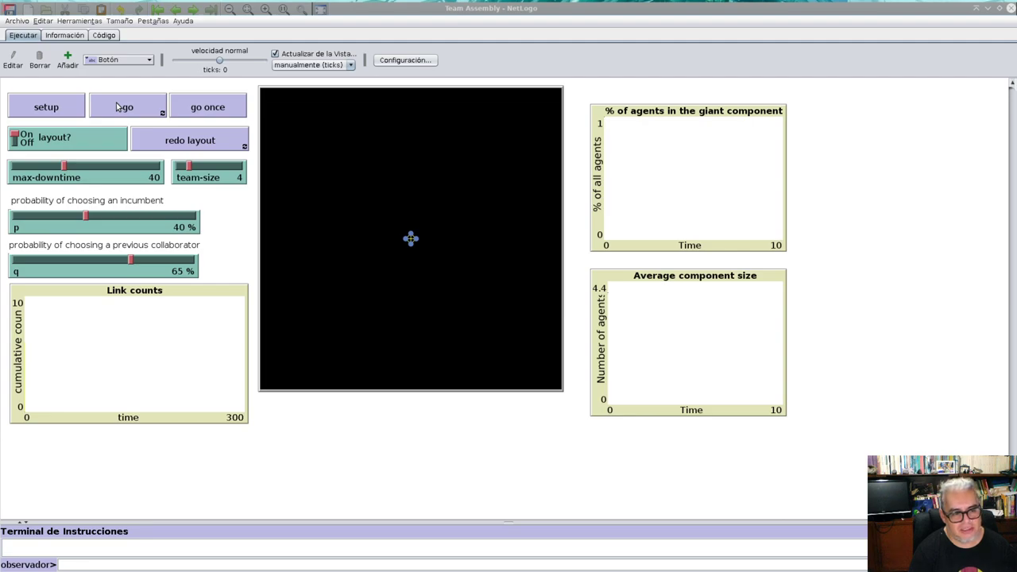
left_click(81, 106)
left_click(123, 112)
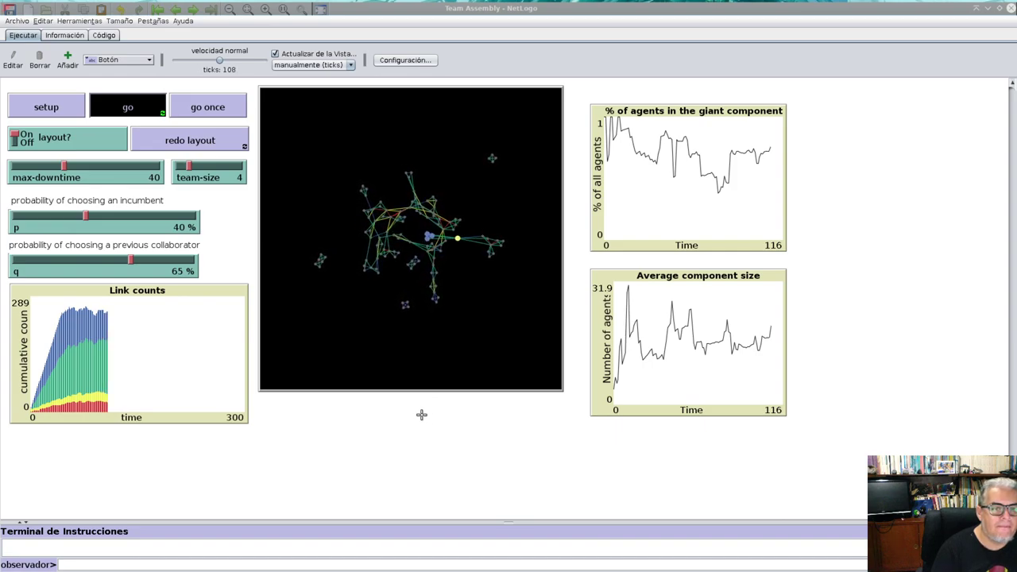
left_click(48, 108)
left_click(99, 113)
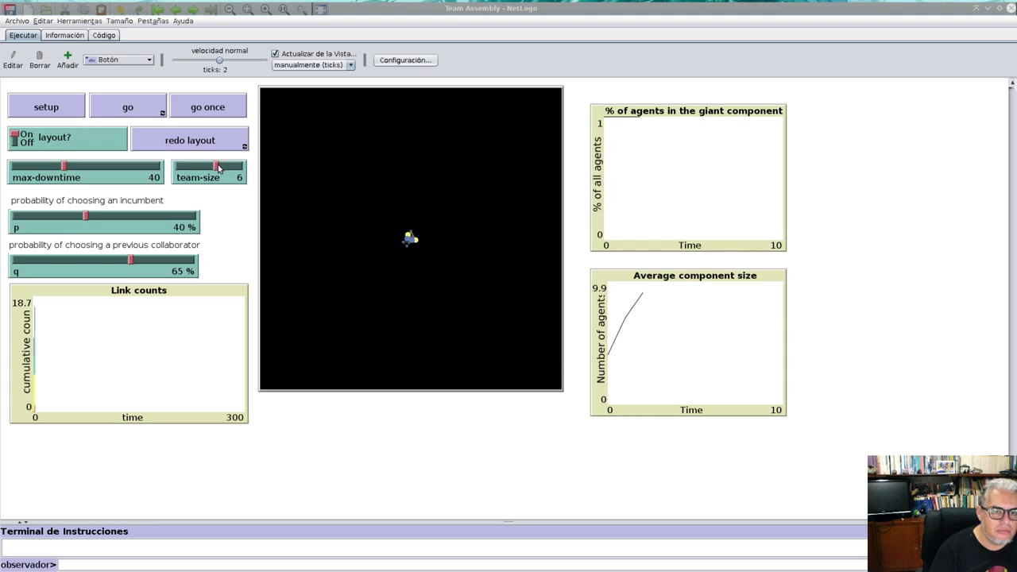
Step: Run the team simulation with team-size 8 at max-downtime 40, rerun it at max-downtime 20, and reset it
left_click(36, 105)
left_click(125, 110)
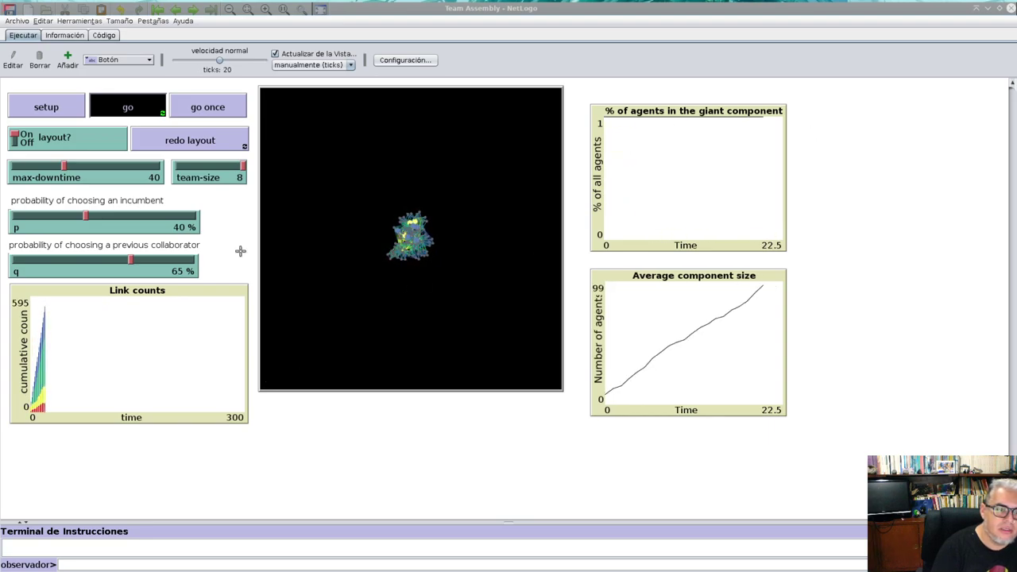
left_click(63, 104)
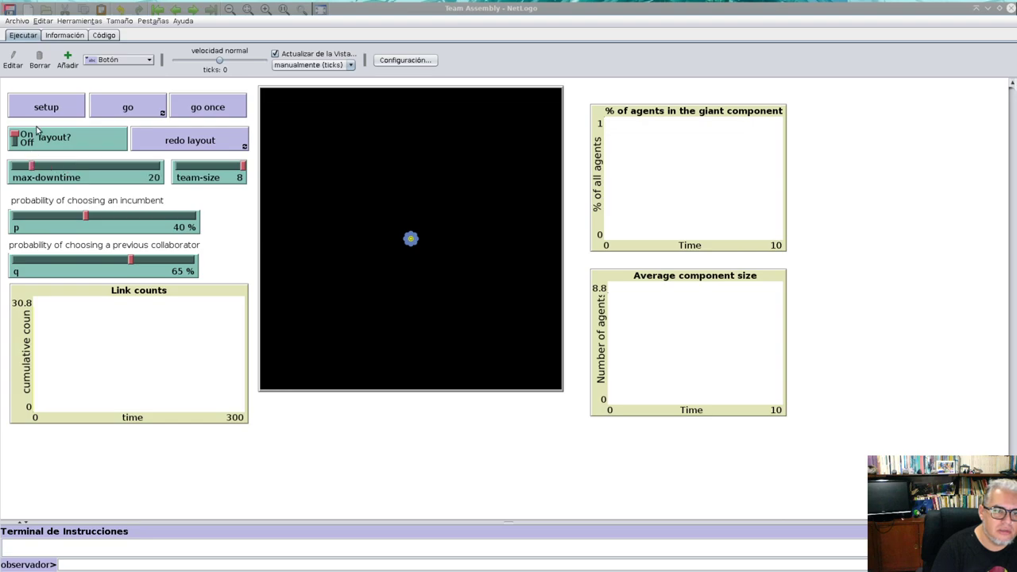
left_click(138, 103)
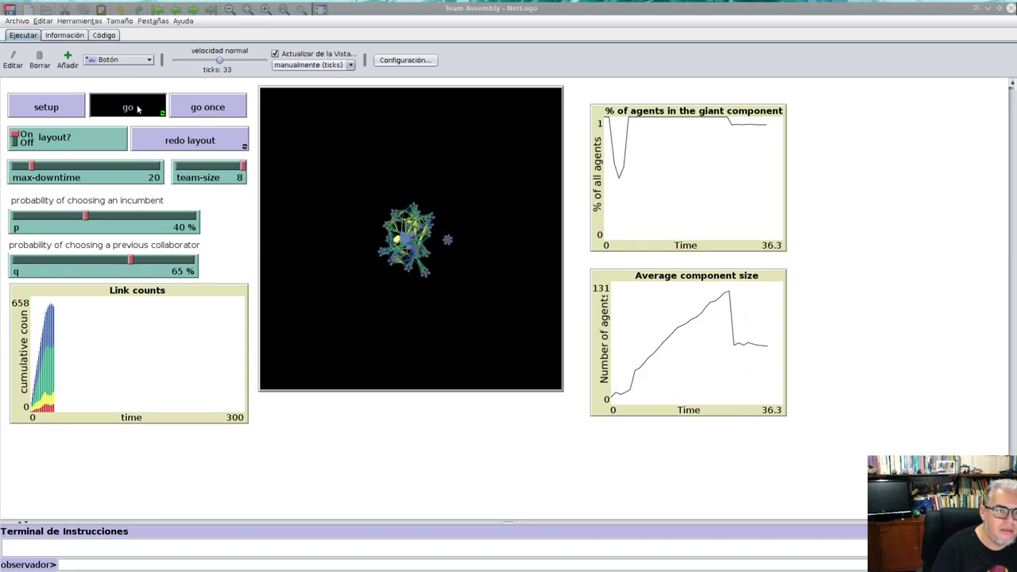
left_click(48, 107)
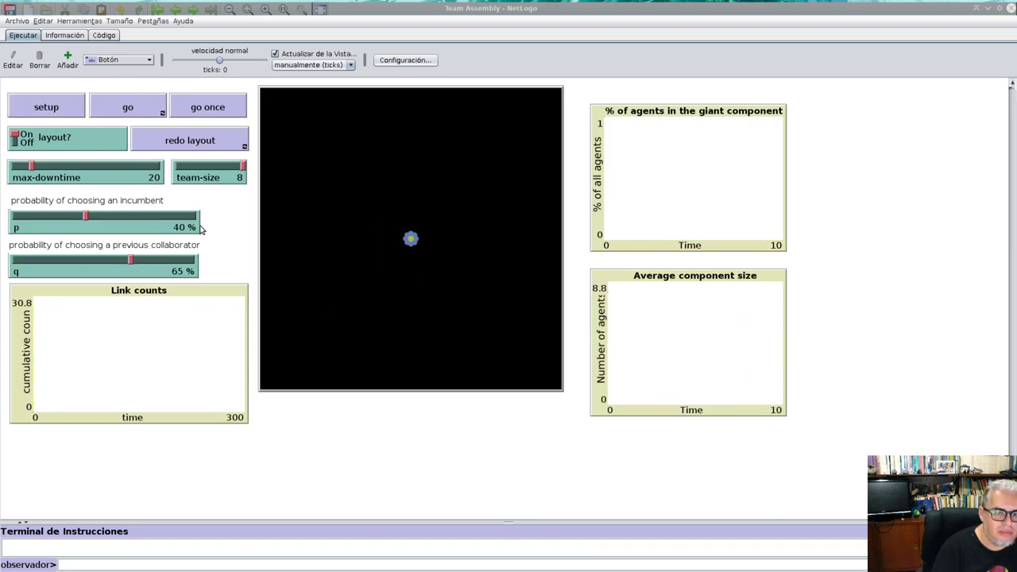